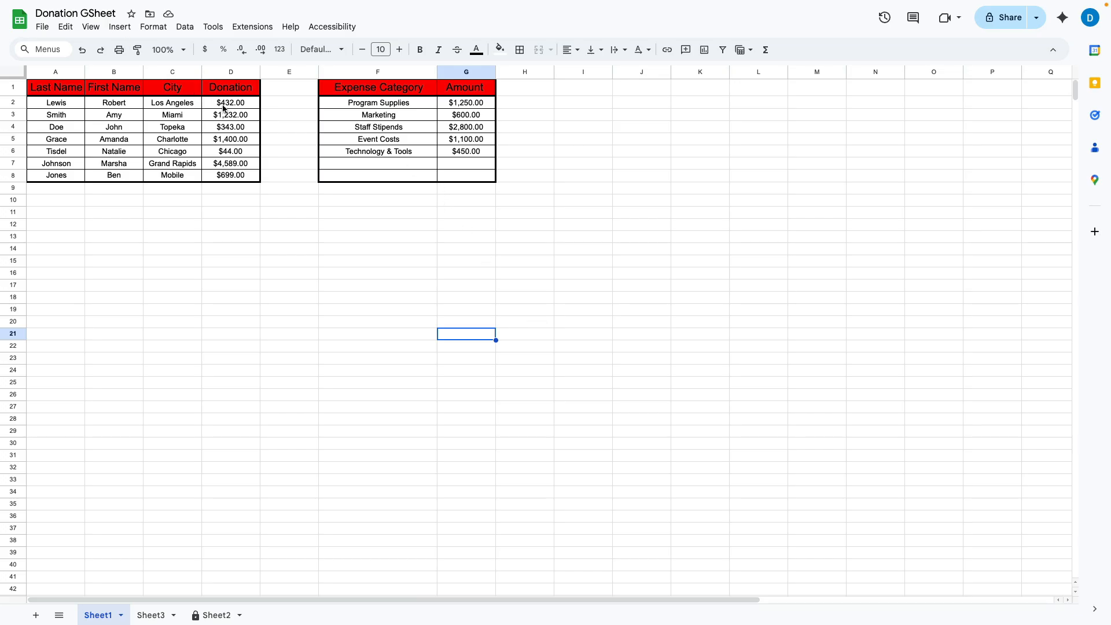
# Step: Select the donation amounts D2:D8, check the G2:G6 expense total, then reselect D2:D8
pyautogui.moveTo(222, 105); pyautogui.dragTo(236, 176)
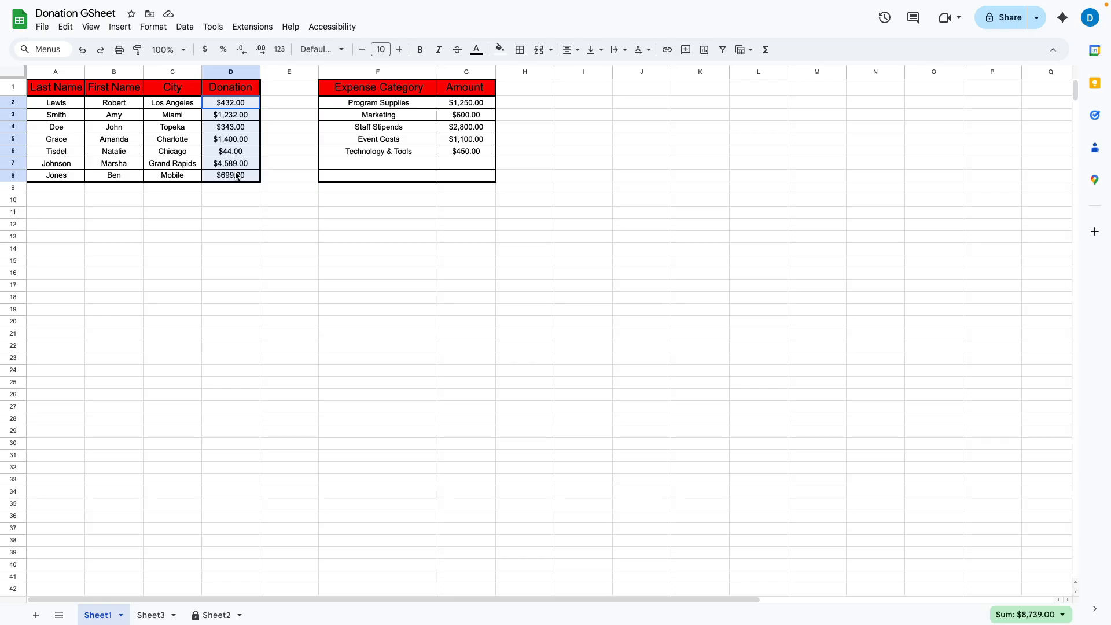
pyautogui.moveTo(235, 176); pyautogui.dragTo(245, 175)
pyautogui.click(463, 107)
pyautogui.moveTo(463, 107); pyautogui.dragTo(466, 152)
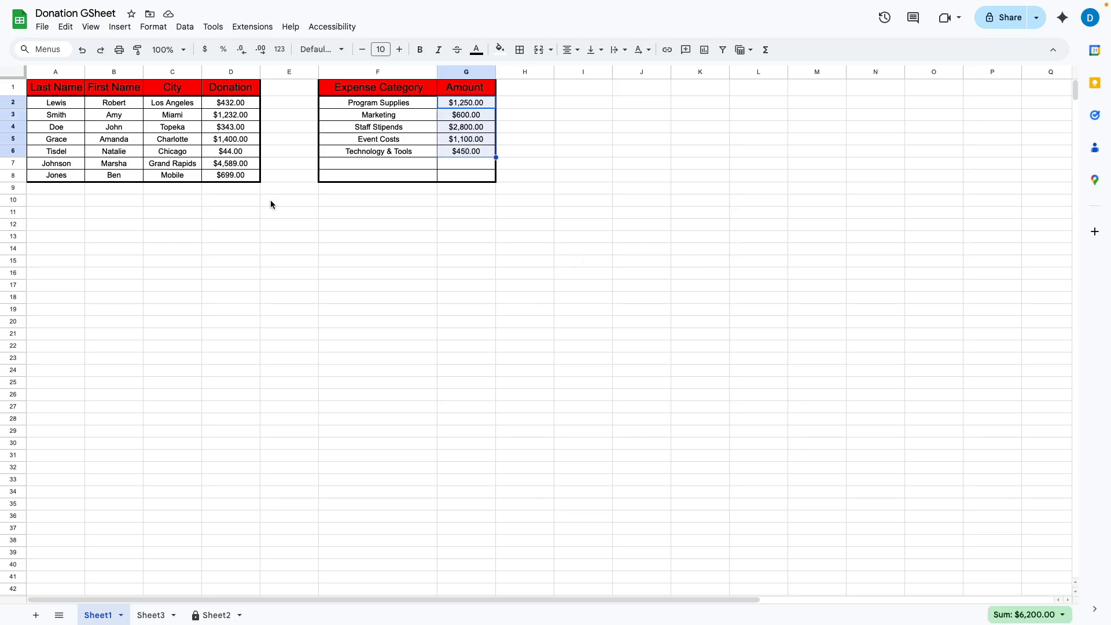
pyautogui.click(223, 106)
pyautogui.moveTo(222, 105); pyautogui.dragTo(232, 177)
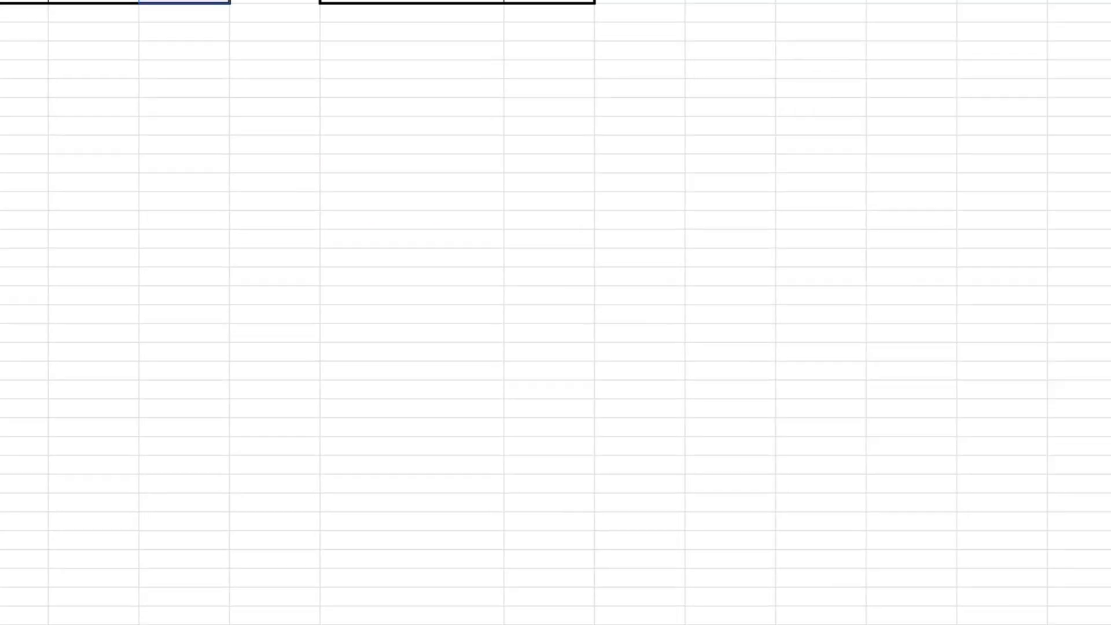
# Step: Define a named range called Donations for D2:D8 from the cell actions menu
pyautogui.rightClick(232, 148)
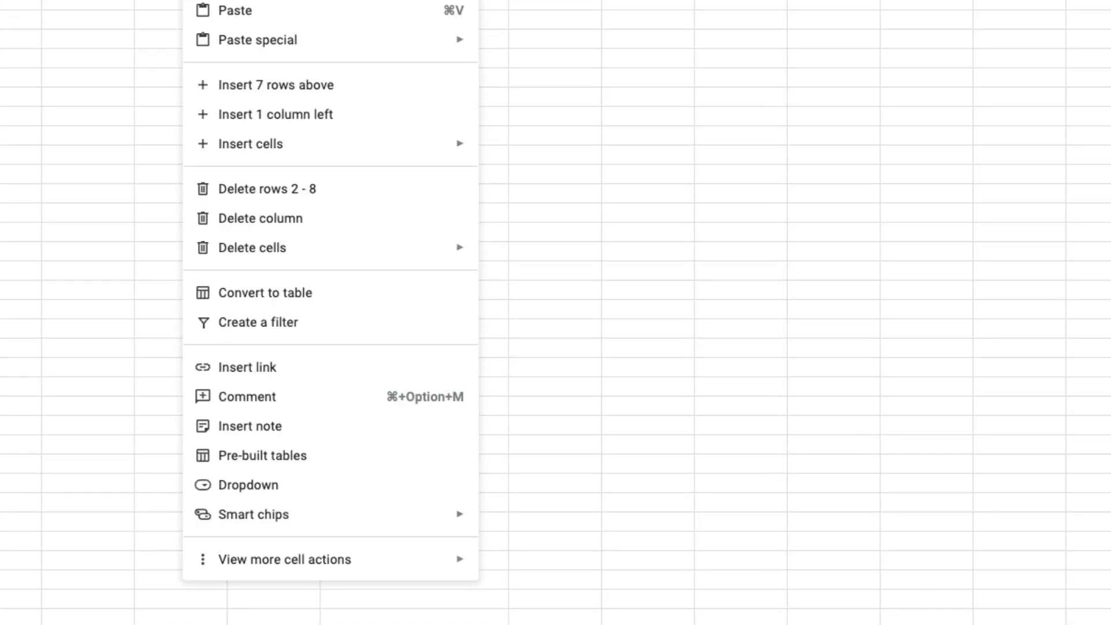
pyautogui.moveTo(321, 560)
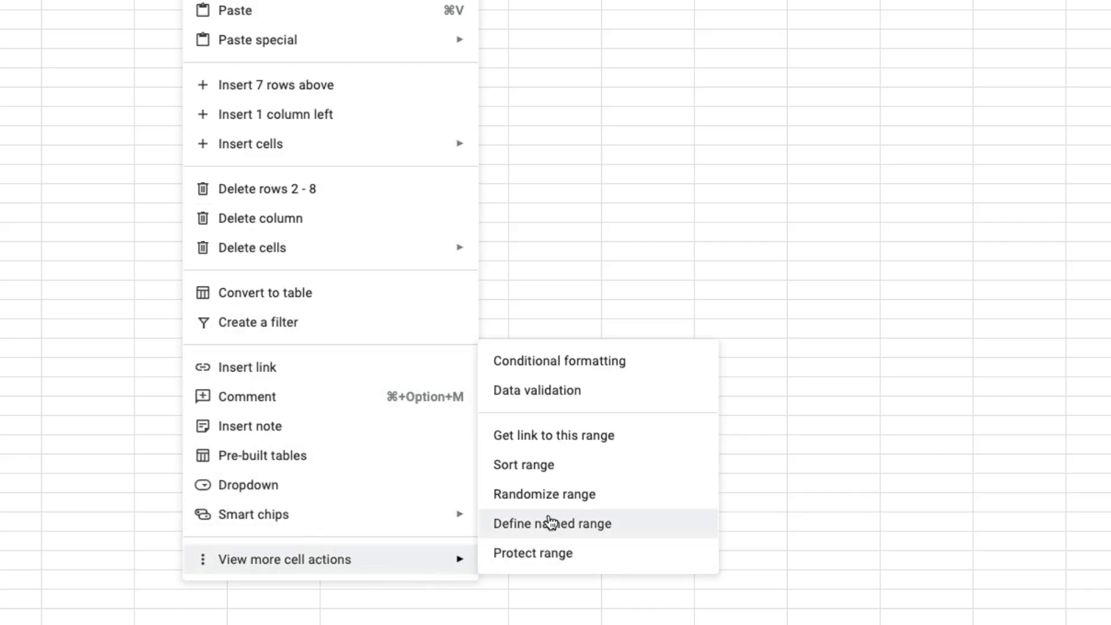
pyautogui.click(596, 525)
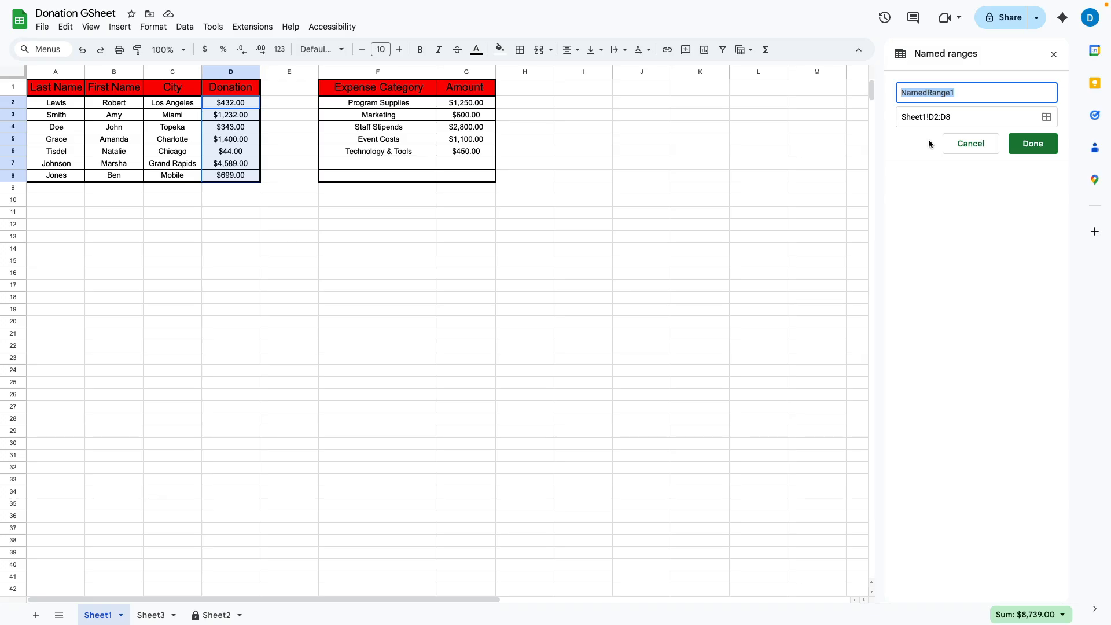
pyautogui.write('Donat')
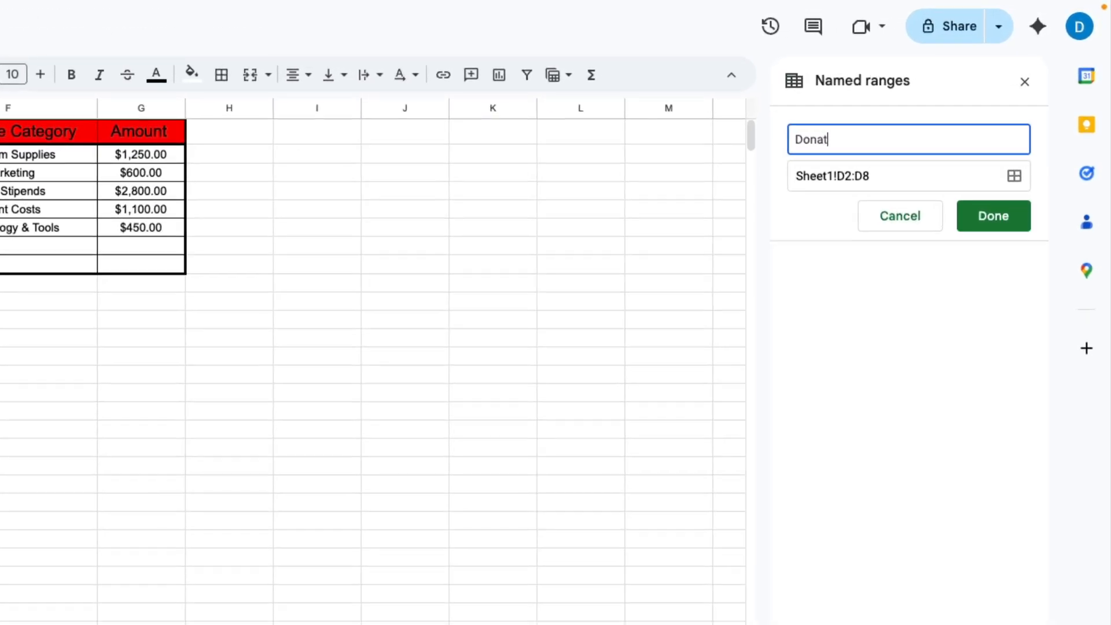
pyautogui.write('ions')
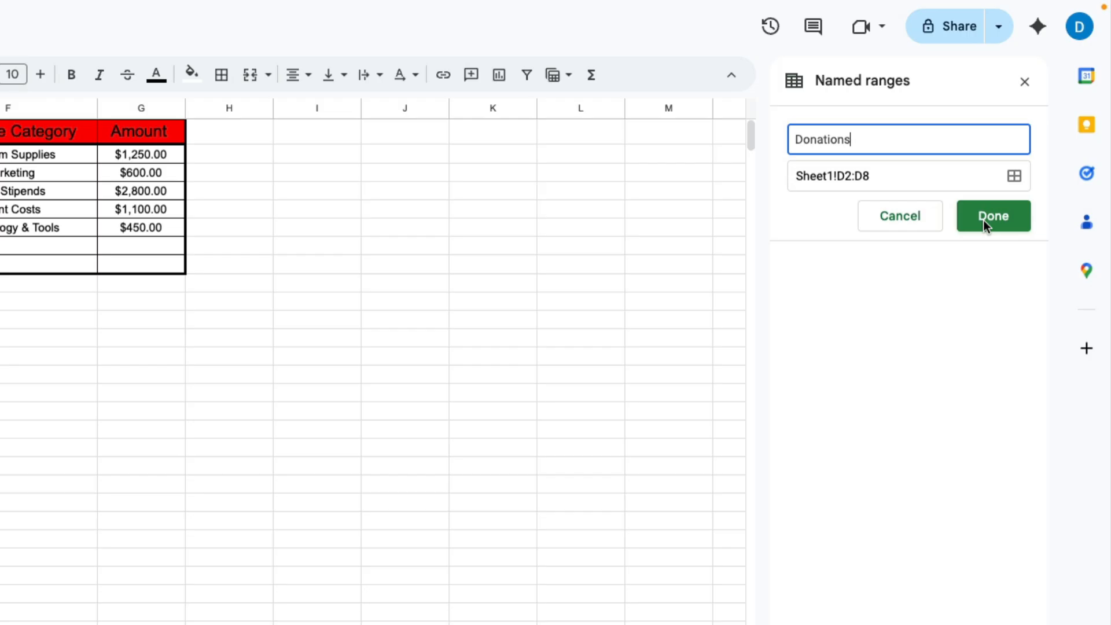
pyautogui.click(993, 216)
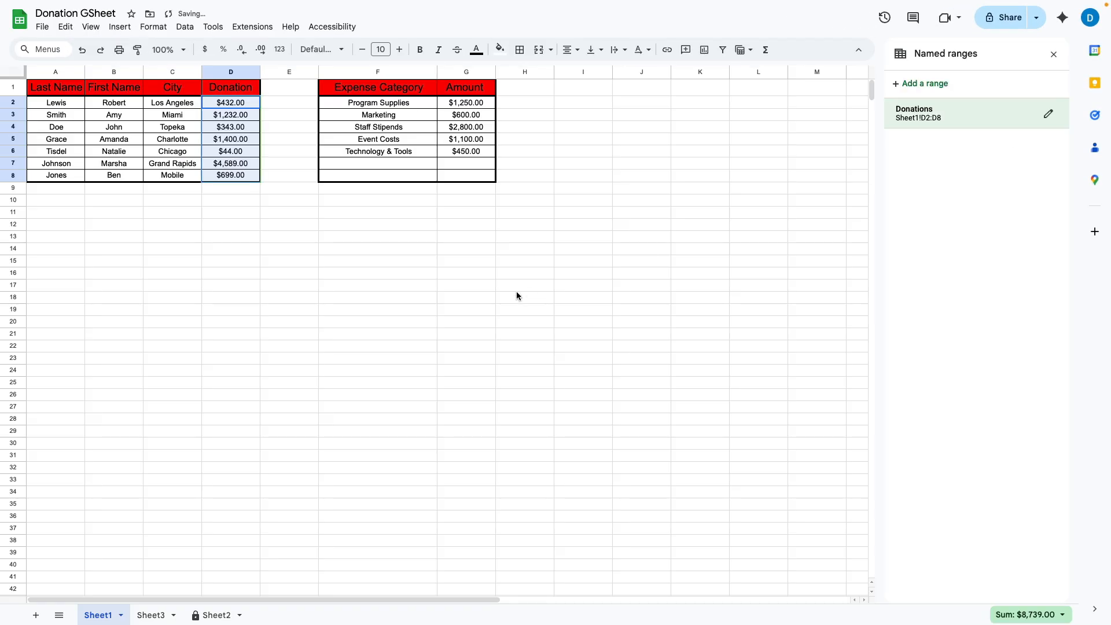
pyautogui.click(469, 115)
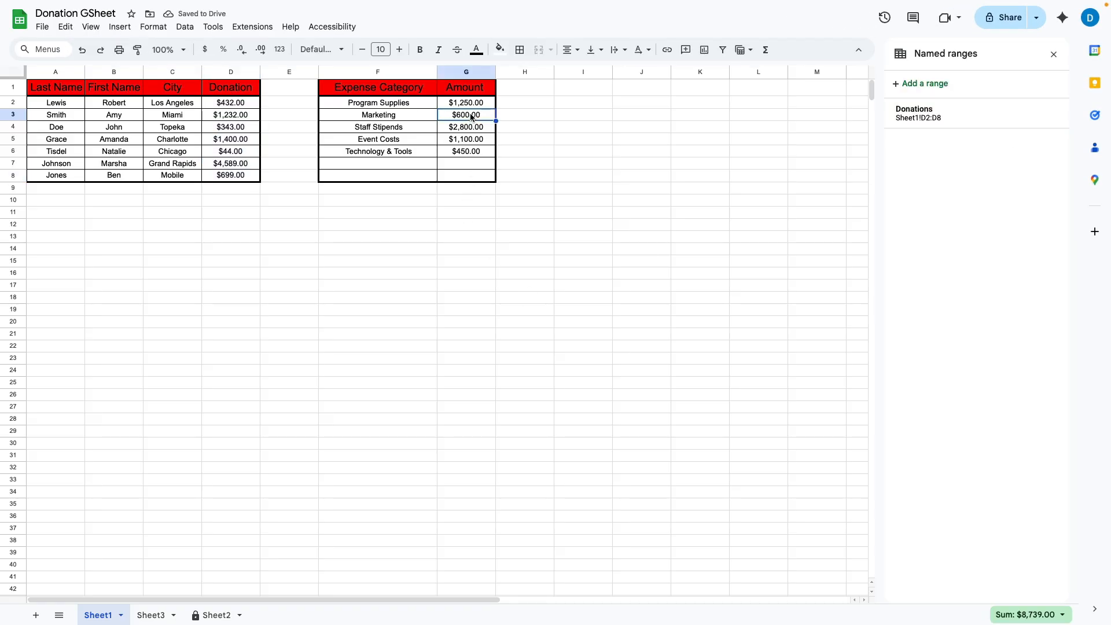
# Step: Name the expense amounts G2:G6 'Expenses' through Data > Named ranges
pyautogui.moveTo(472, 102); pyautogui.dragTo(478, 151)
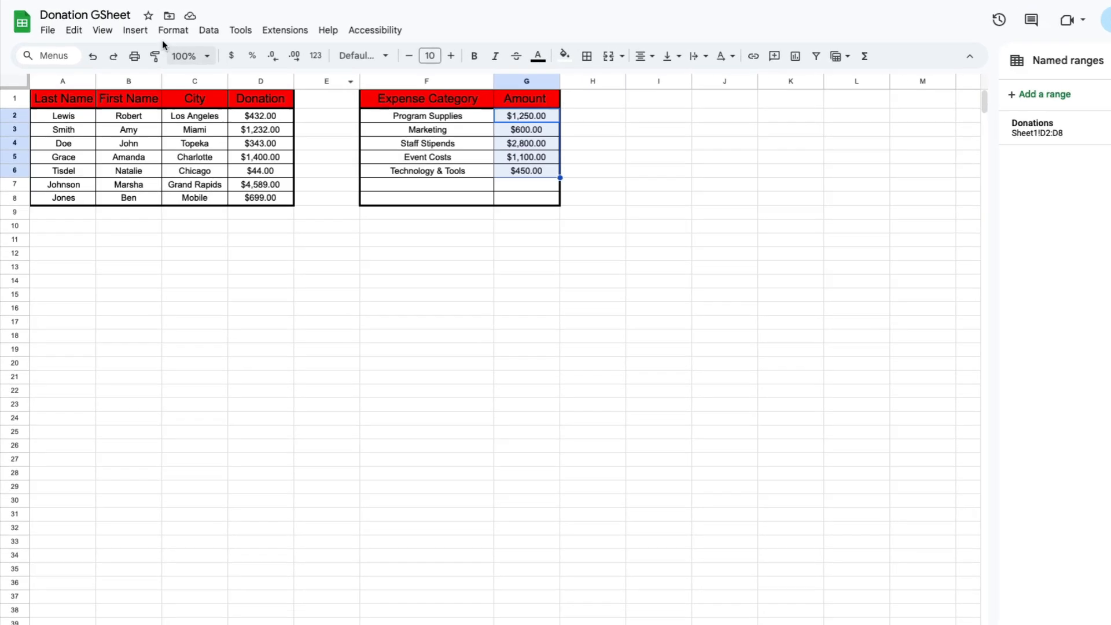
pyautogui.click(210, 32)
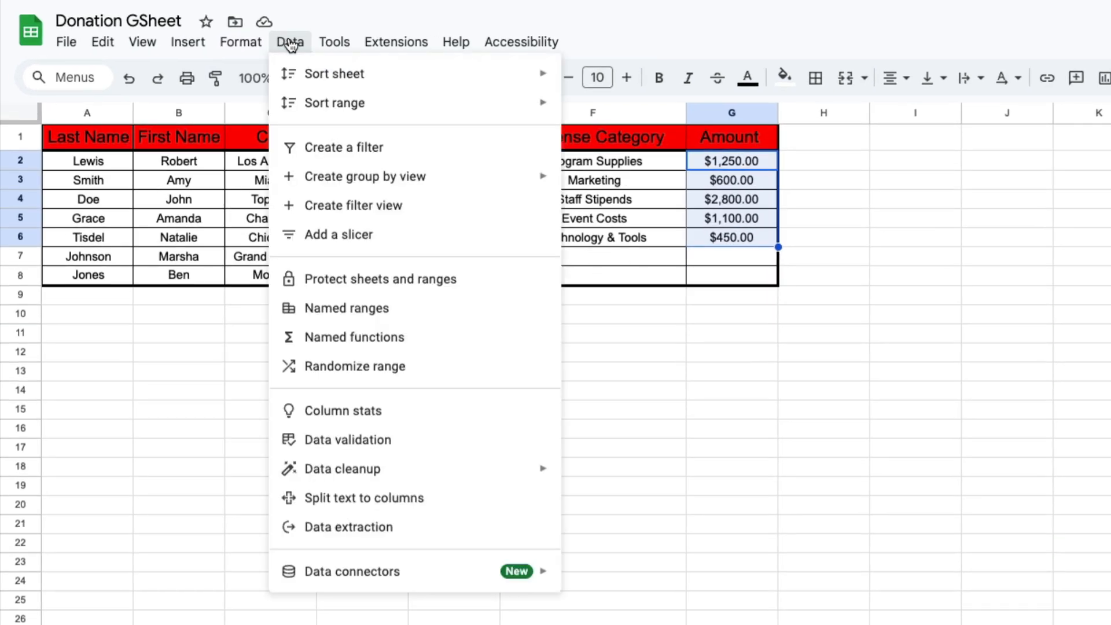
pyautogui.click(329, 317)
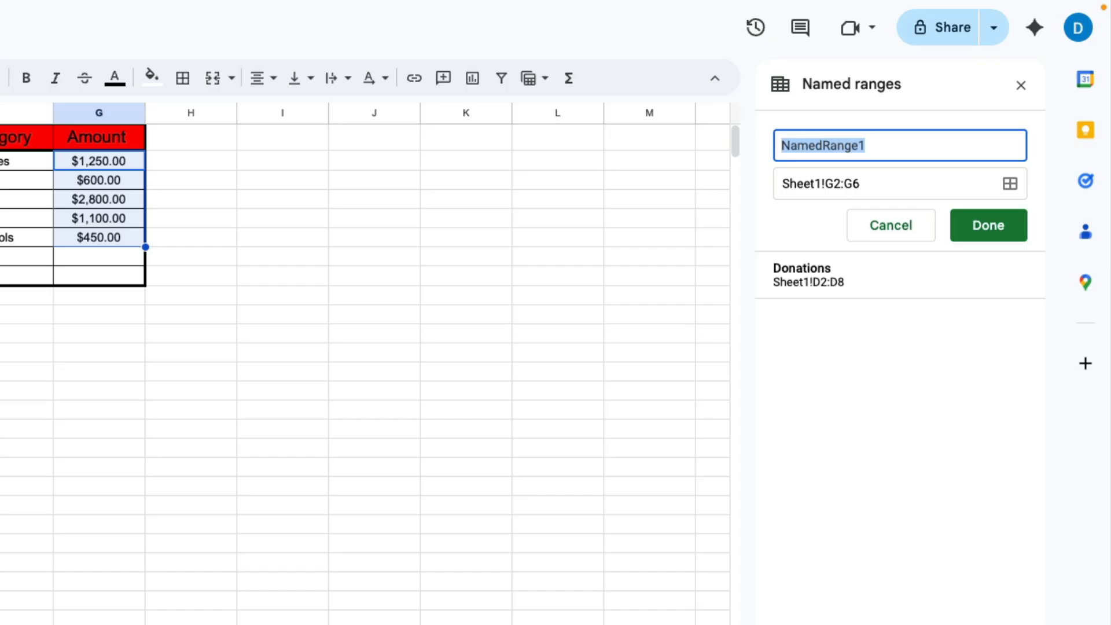
pyautogui.write('Expenses')
pyautogui.press('Return')
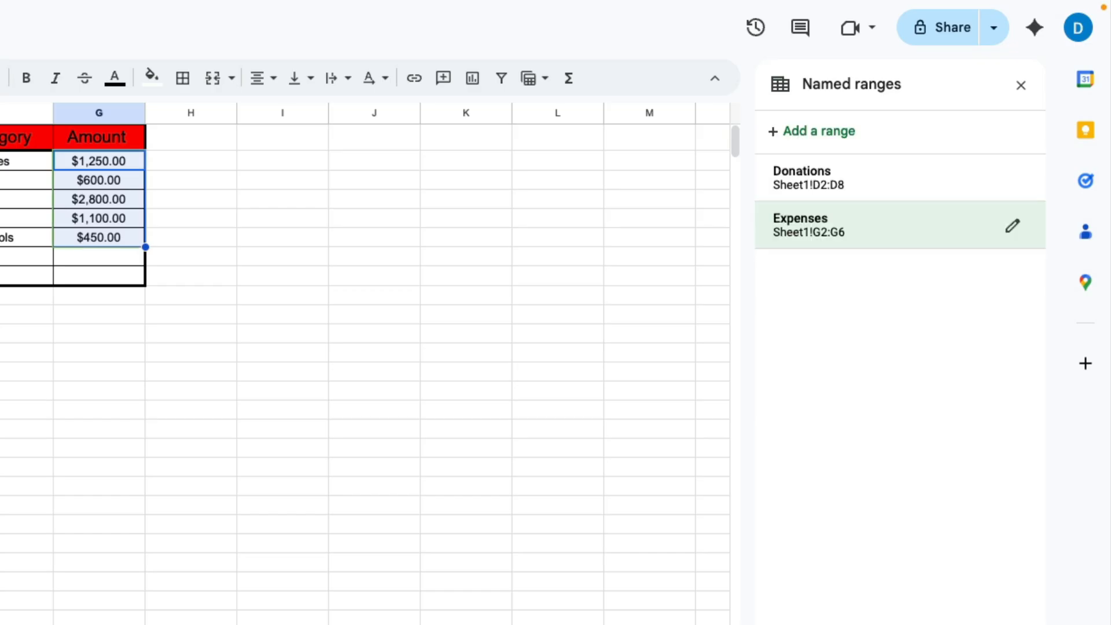
pyautogui.click(175, 418)
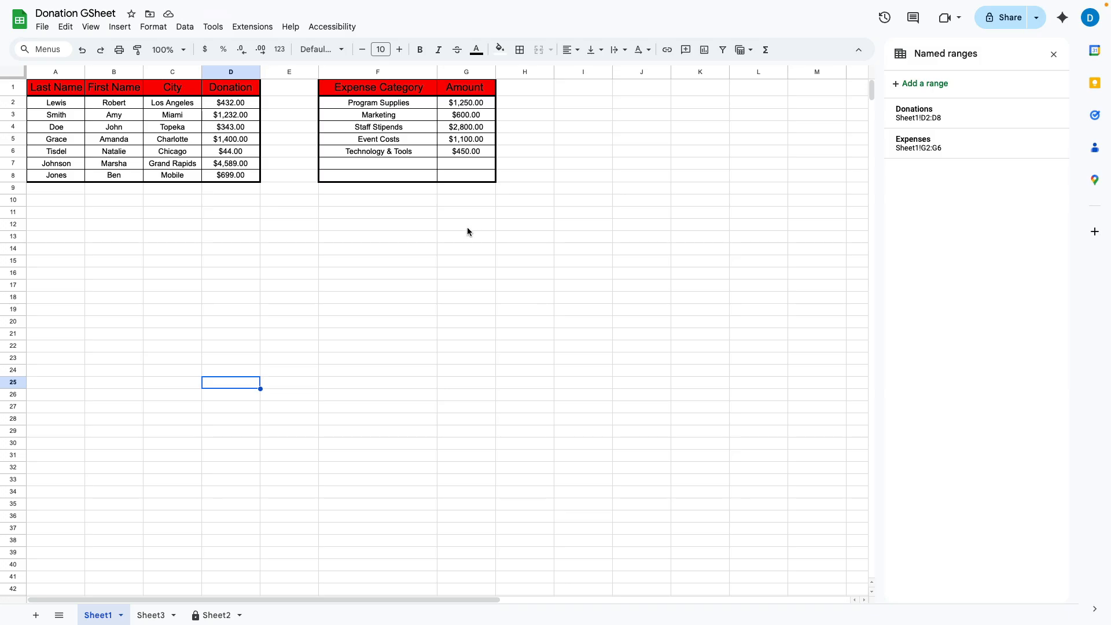
# Step: Enter =SUM(Donations) in H17 to total the donations at $8,739.00
pyautogui.click(508, 289)
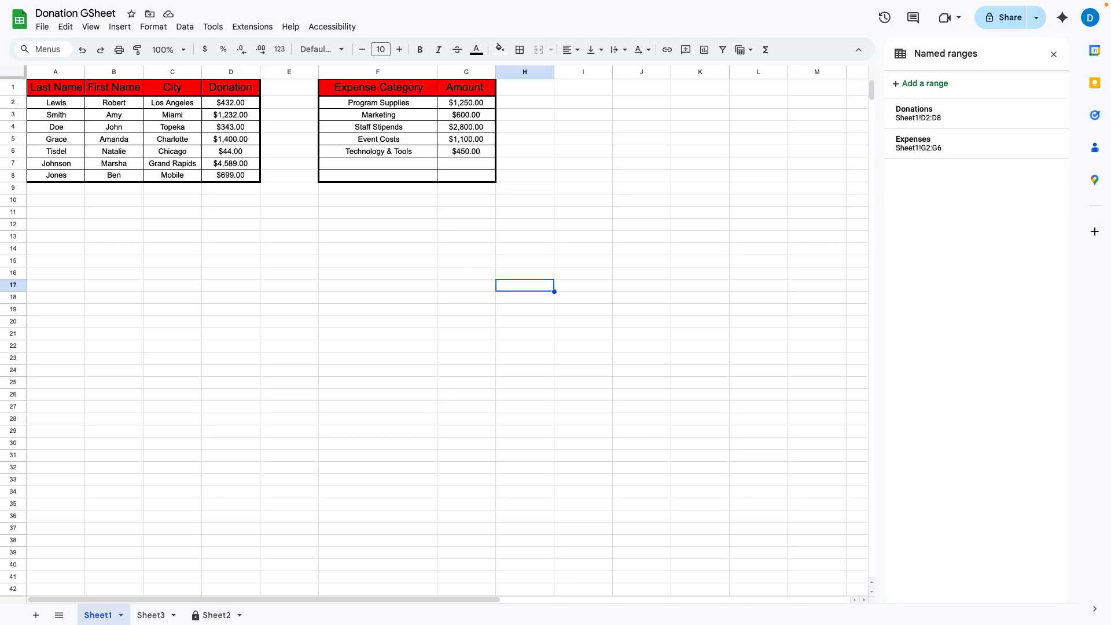
pyautogui.write('=SUM(')
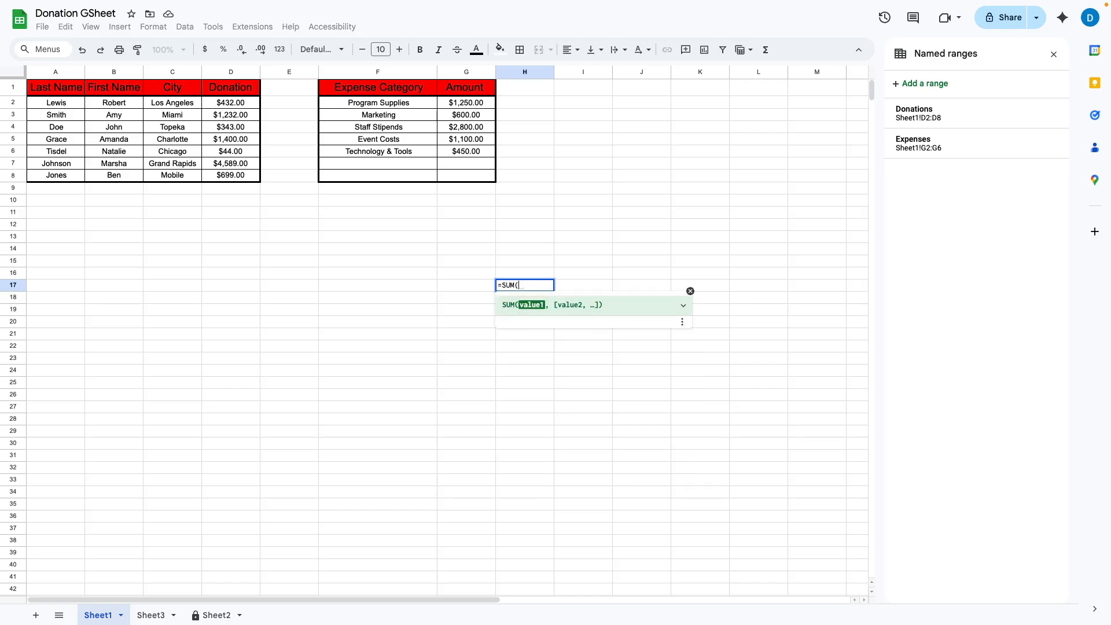
pyautogui.write('donation')
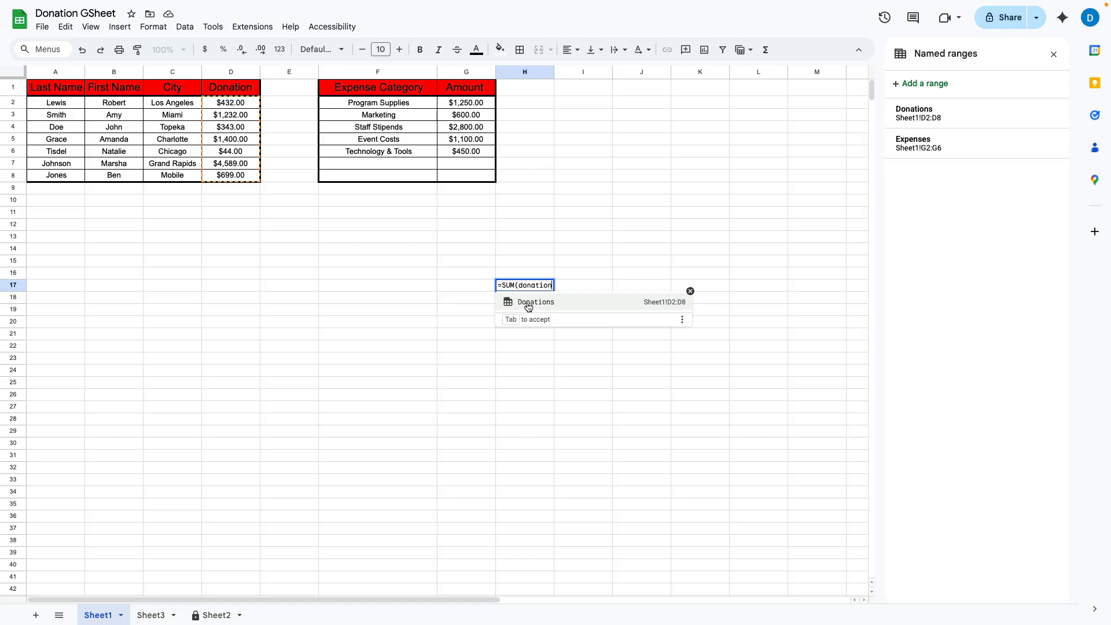
pyautogui.click(528, 307)
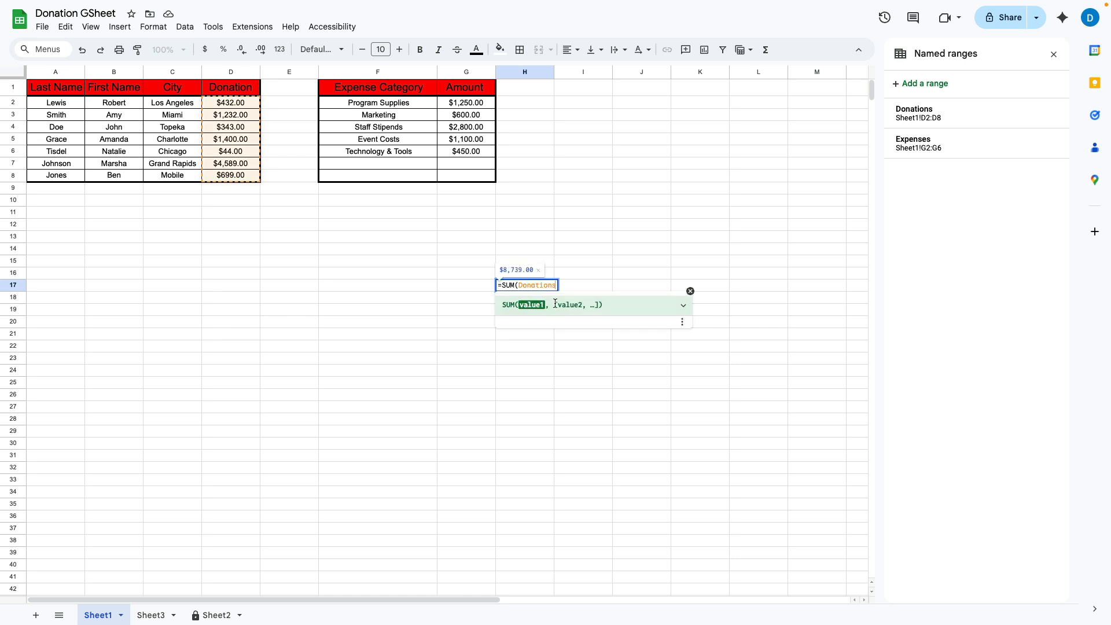
pyautogui.press('Return')
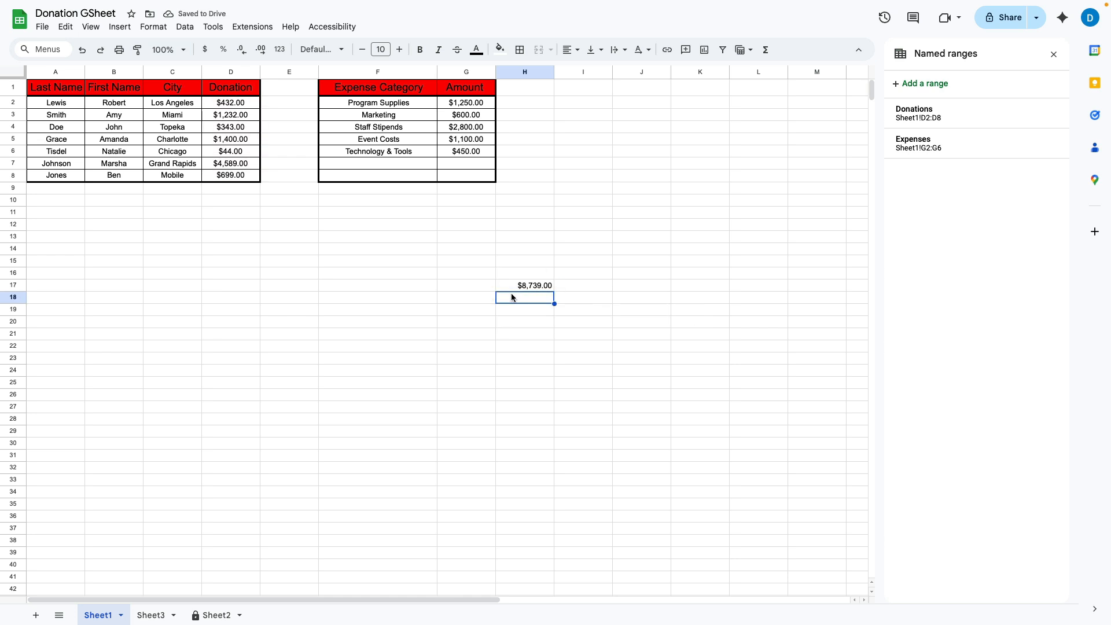
# Step: Enter =SUM(Expenses) in H18 for $6,200.00, and type the Donations label in G17
pyautogui.write('=SUM(')
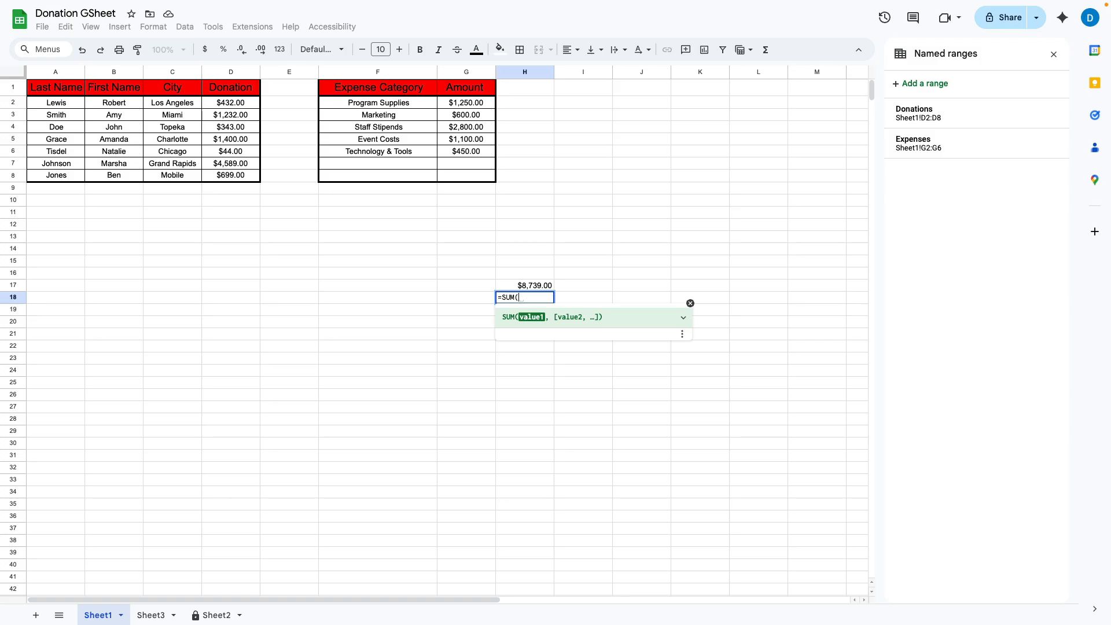
pyautogui.write('exp')
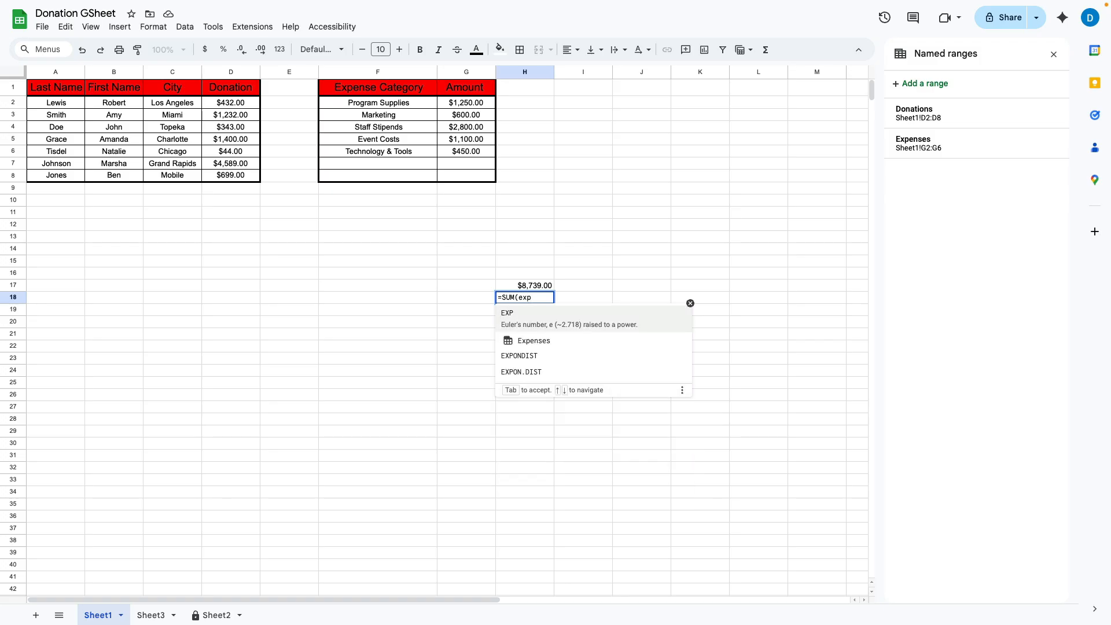
pyautogui.write('ense')
pyautogui.press('Tab')
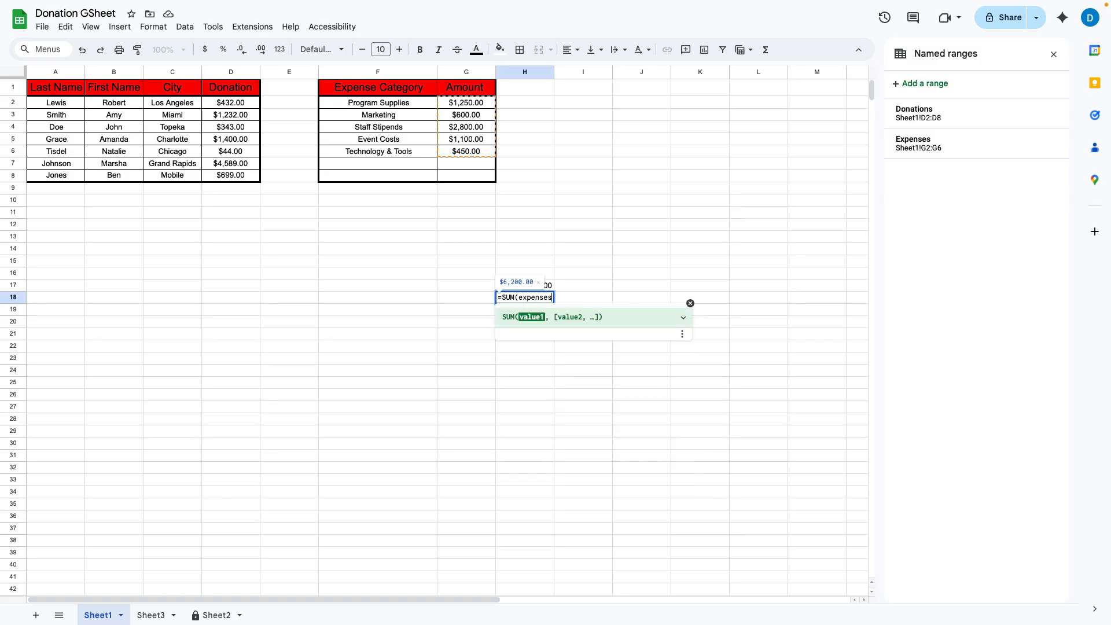
pyautogui.write(')')
pyautogui.press('Return')
pyautogui.click(490, 287)
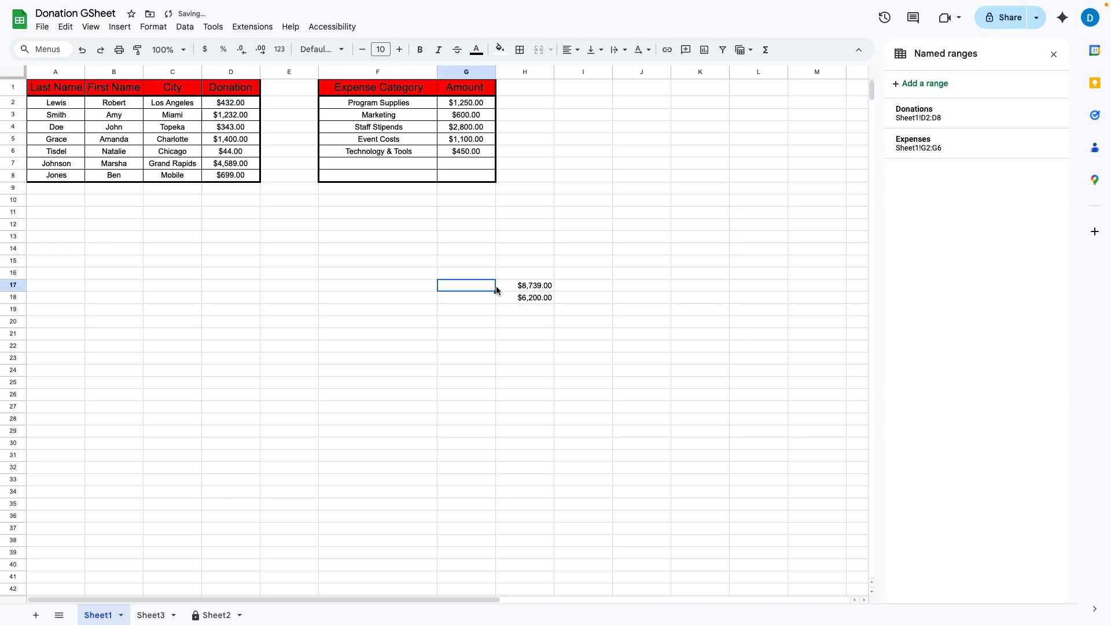
pyautogui.write('Donat')
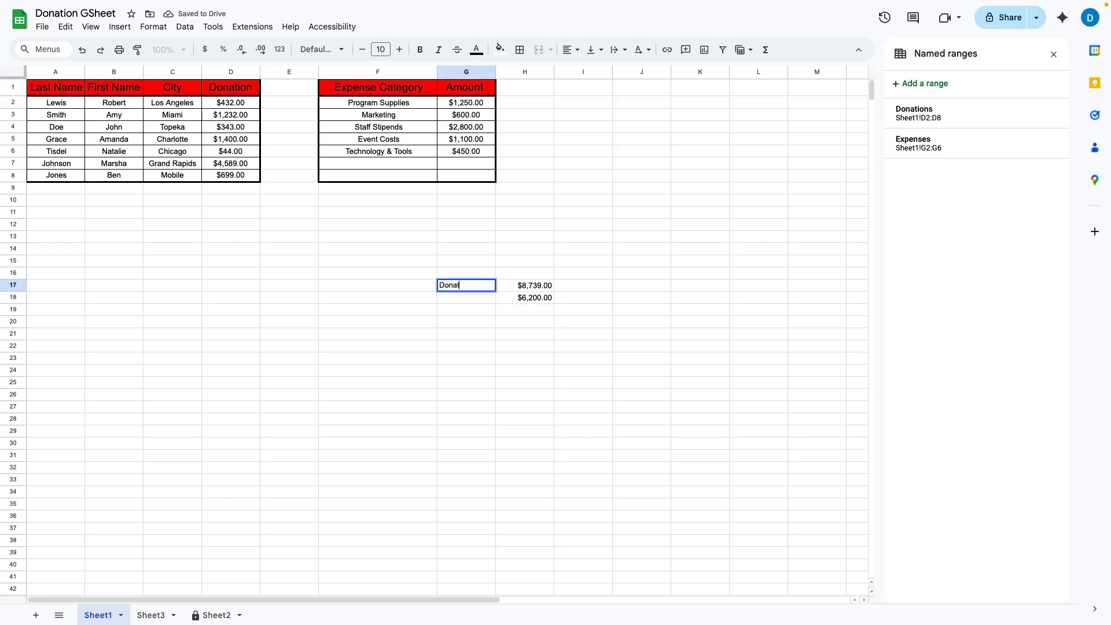
pyautogui.write('ions')
# Step: Confirm the Donations label in G17, add Expenses in G18, and review D2 through D8
pyautogui.press('Return')
pyautogui.write('Expenses')
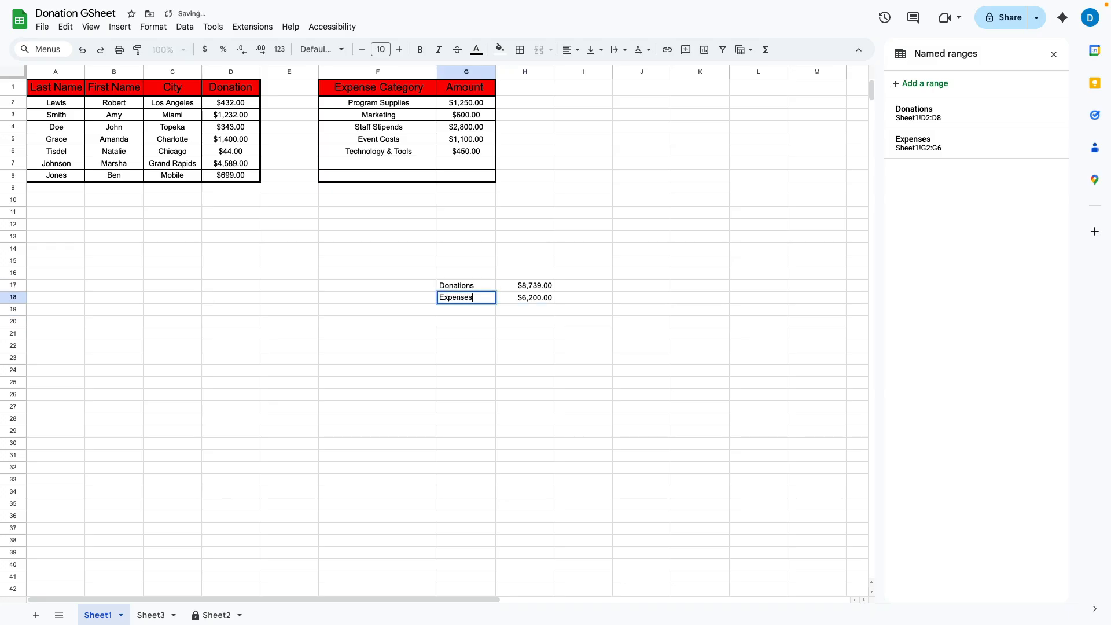
pyautogui.press('Return')
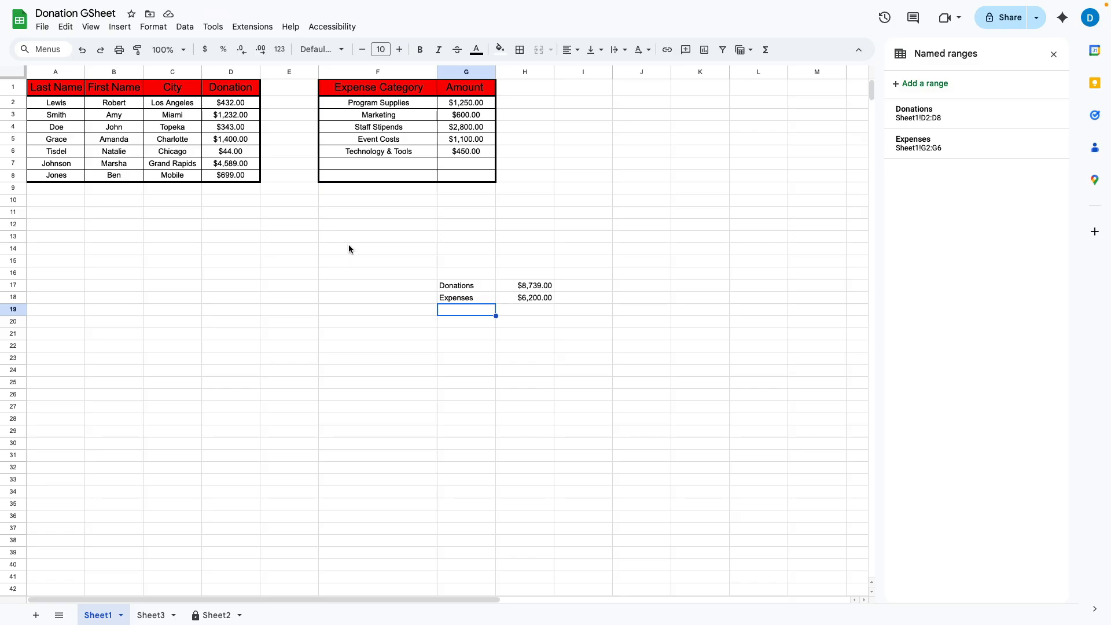
pyautogui.click(223, 103)
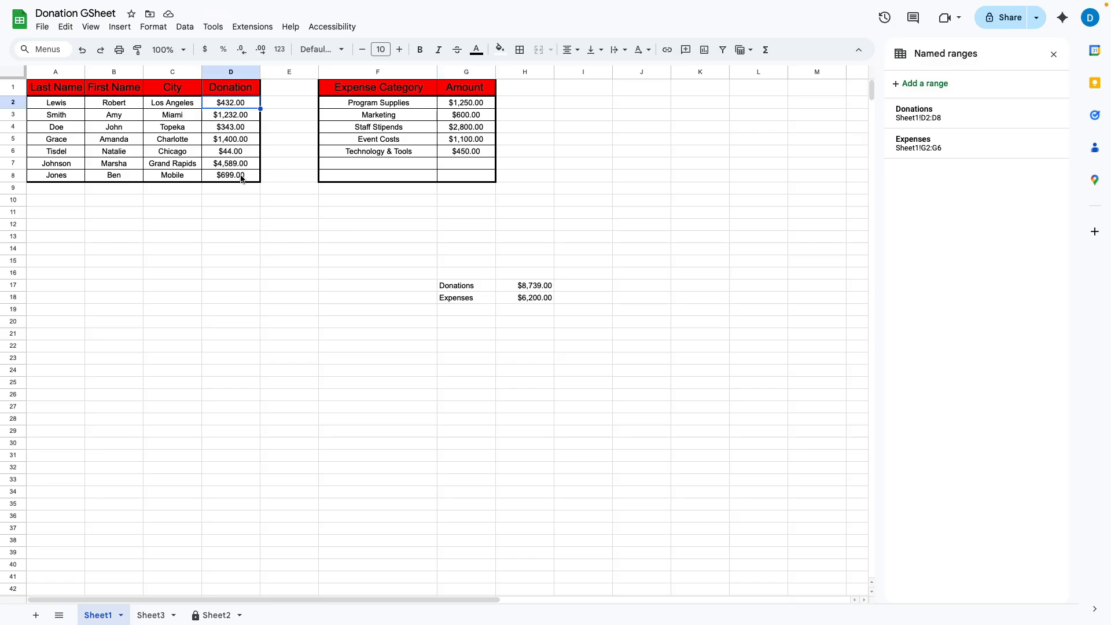
pyautogui.click(238, 181)
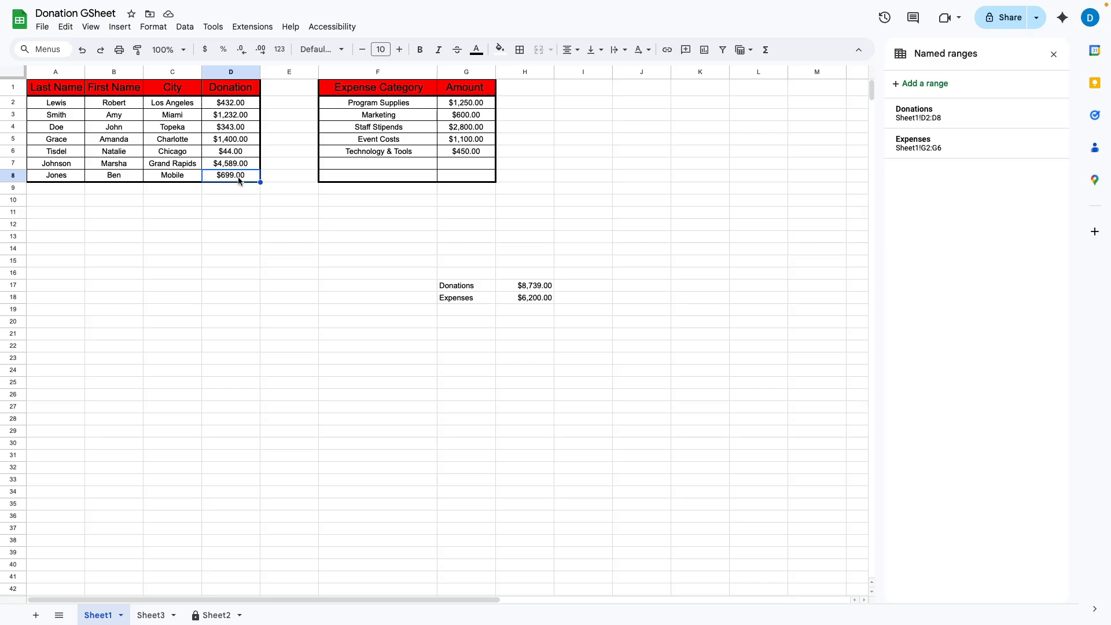
pyautogui.click(193, 261)
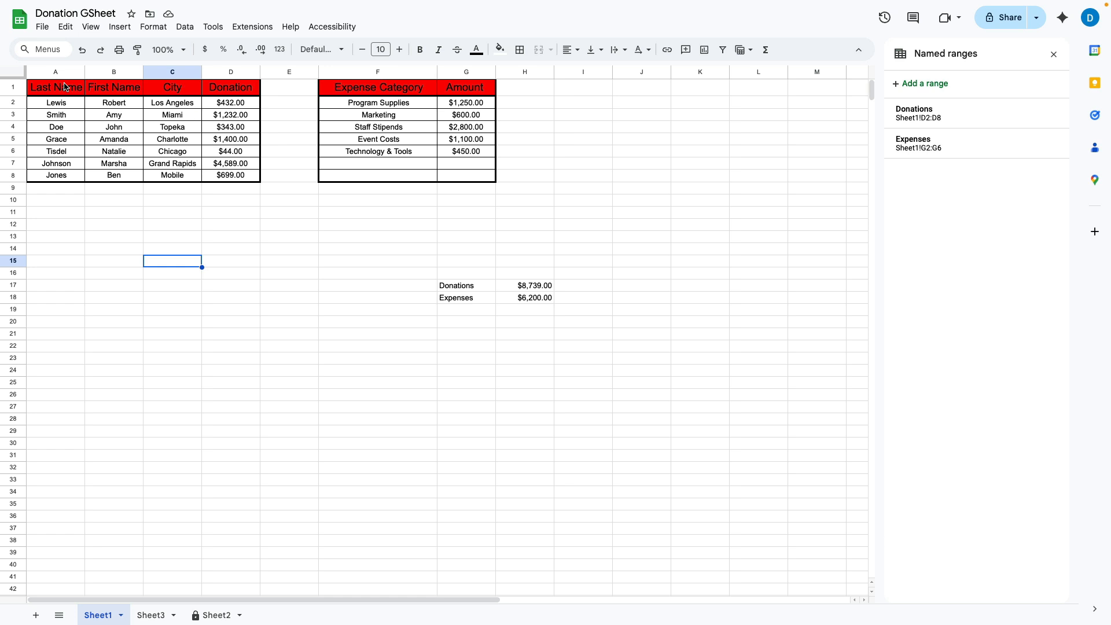
# Step: Name the donor table A1:D8 'DonationsTable' in the Named ranges panel, then go to Sheet3
pyautogui.moveTo(53, 91); pyautogui.dragTo(222, 178)
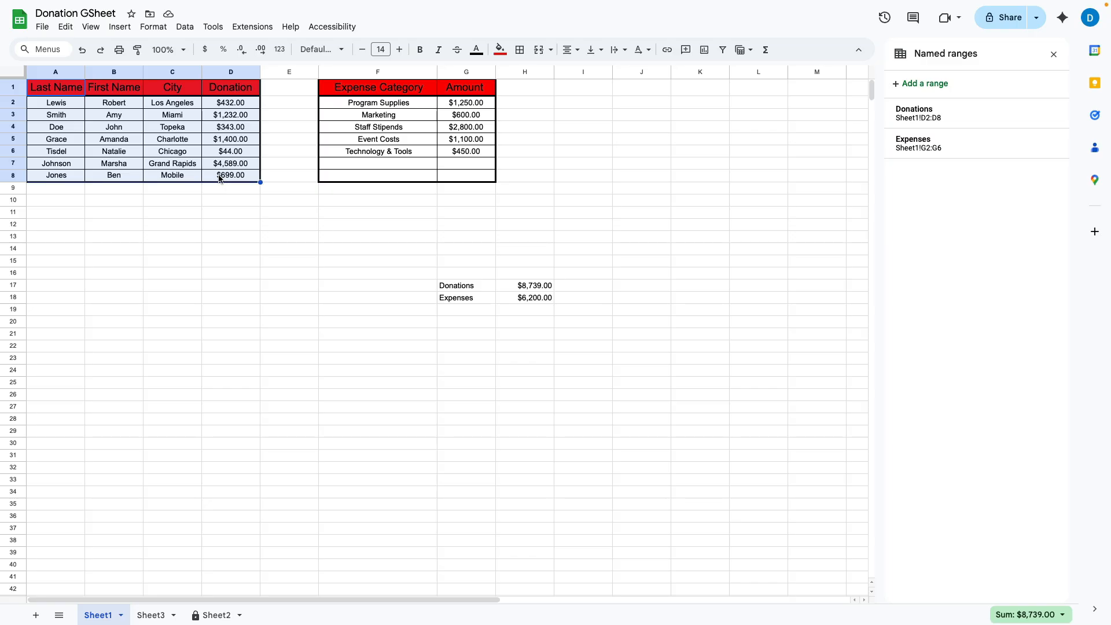
pyautogui.click(920, 83)
pyautogui.write('DonationsTable')
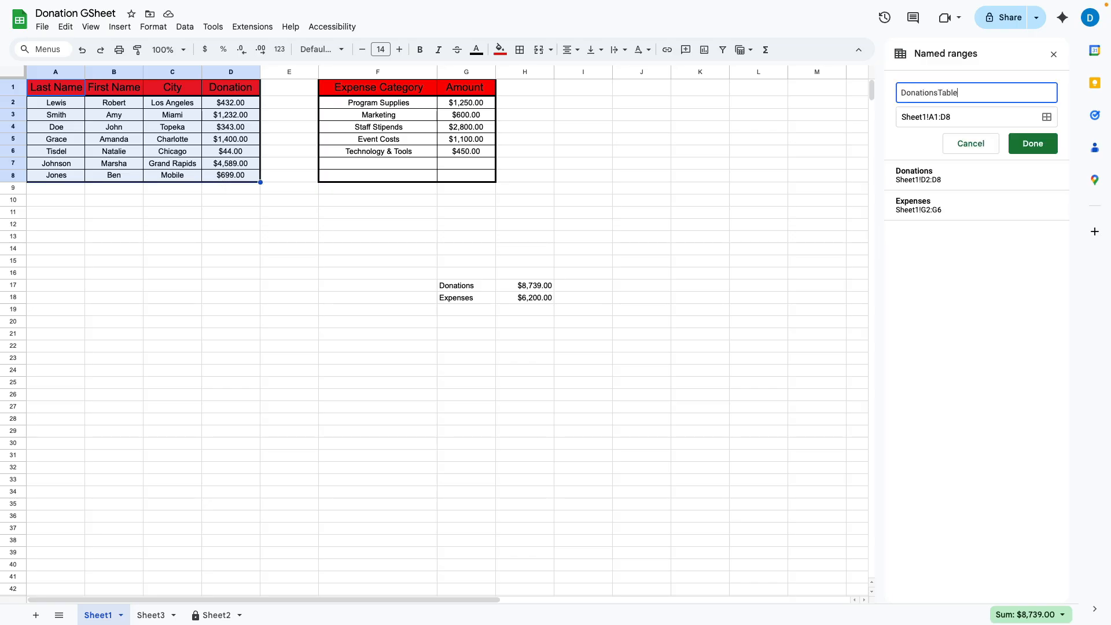
pyautogui.click(1038, 149)
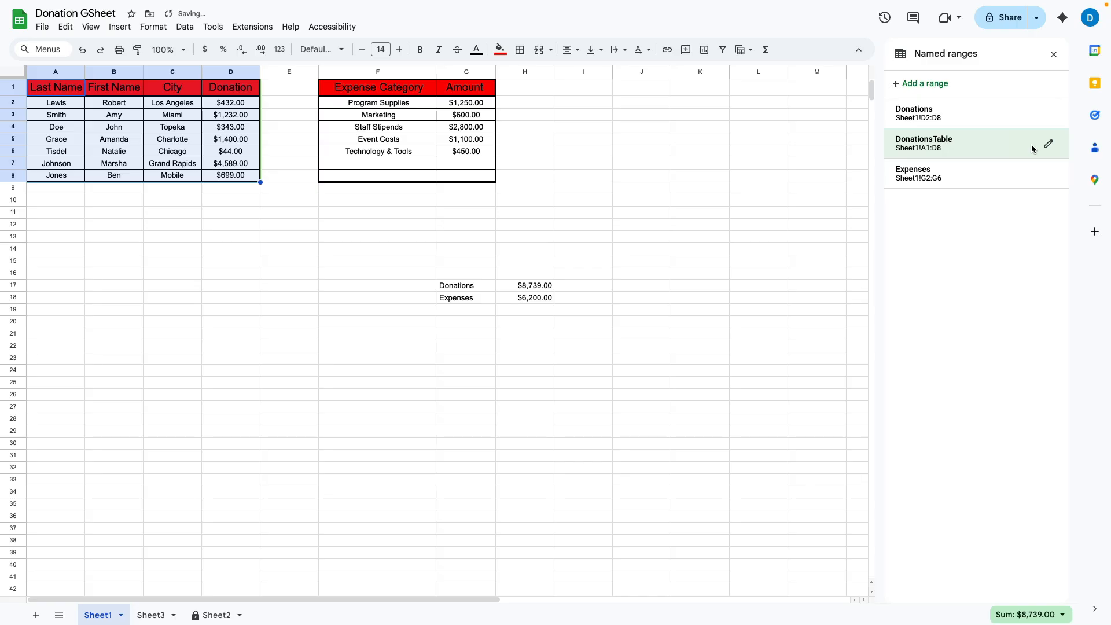
pyautogui.click(191, 333)
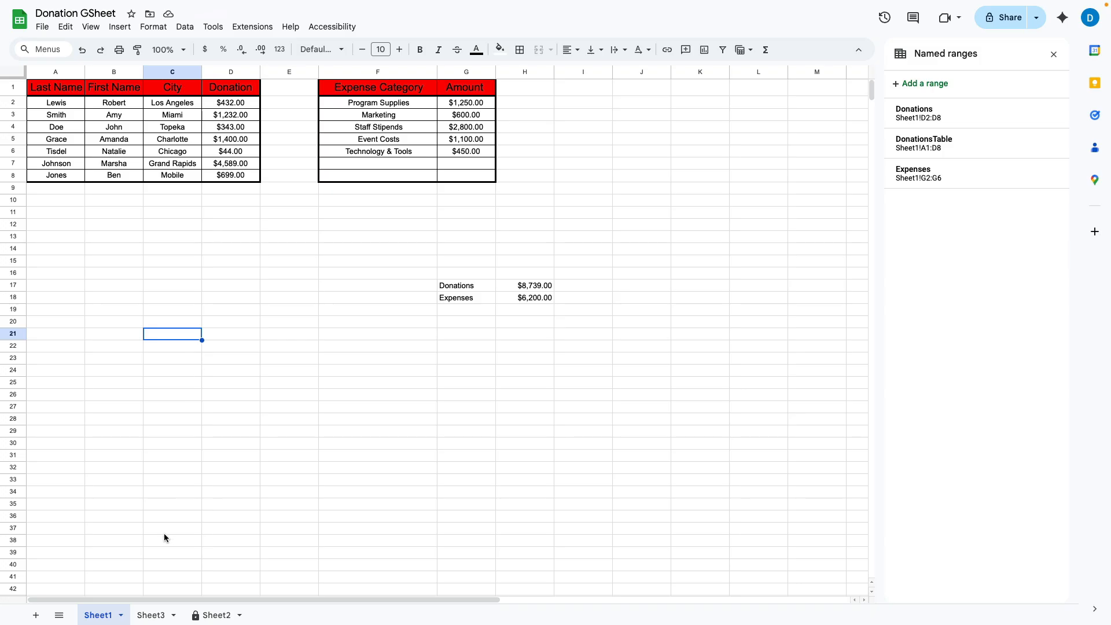
pyautogui.click(151, 615)
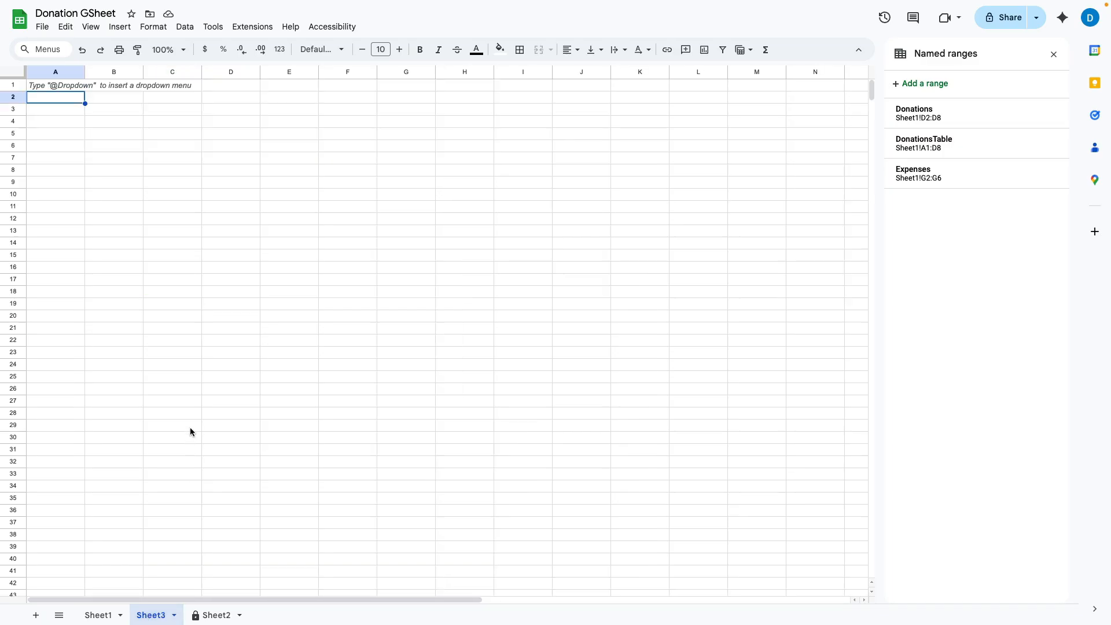
# Step: In Sheet3 A1, enter =IMPORTRANGE with the spreadsheet's quoted URL and "DonationsTable", then return to Sheet1
pyautogui.click(54, 86)
pyautogui.write('=')
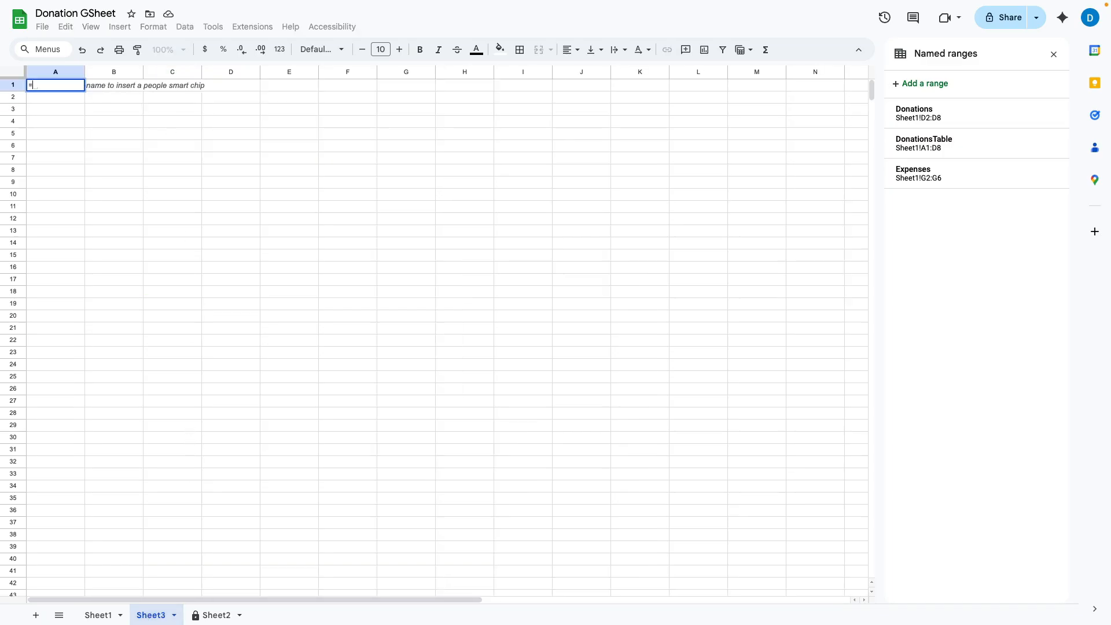
pyautogui.write('Importrange')
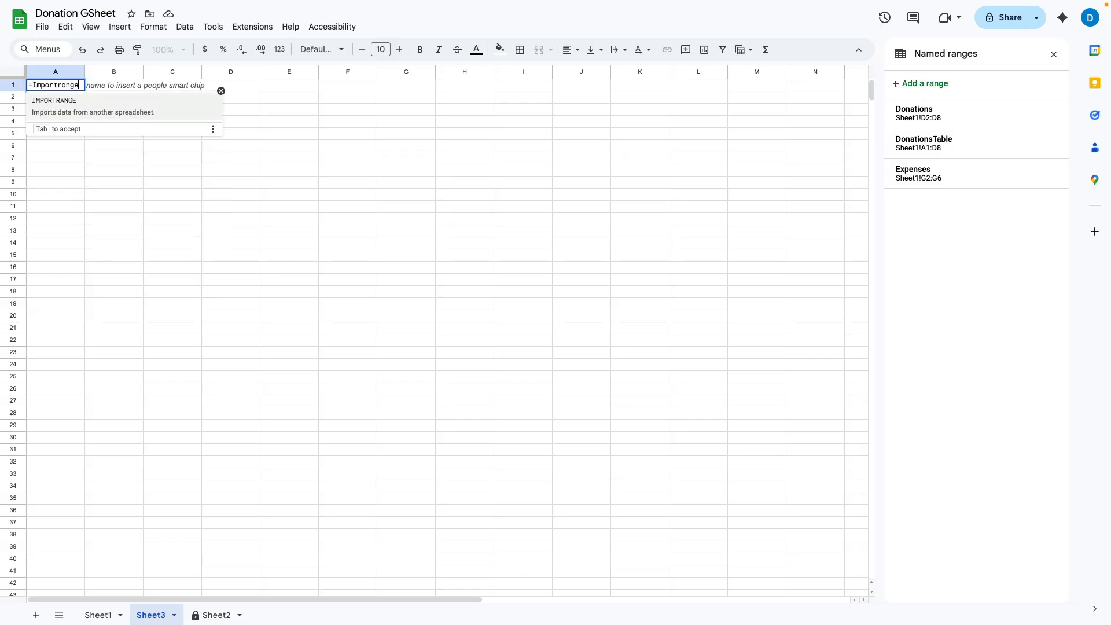
pyautogui.write('(')
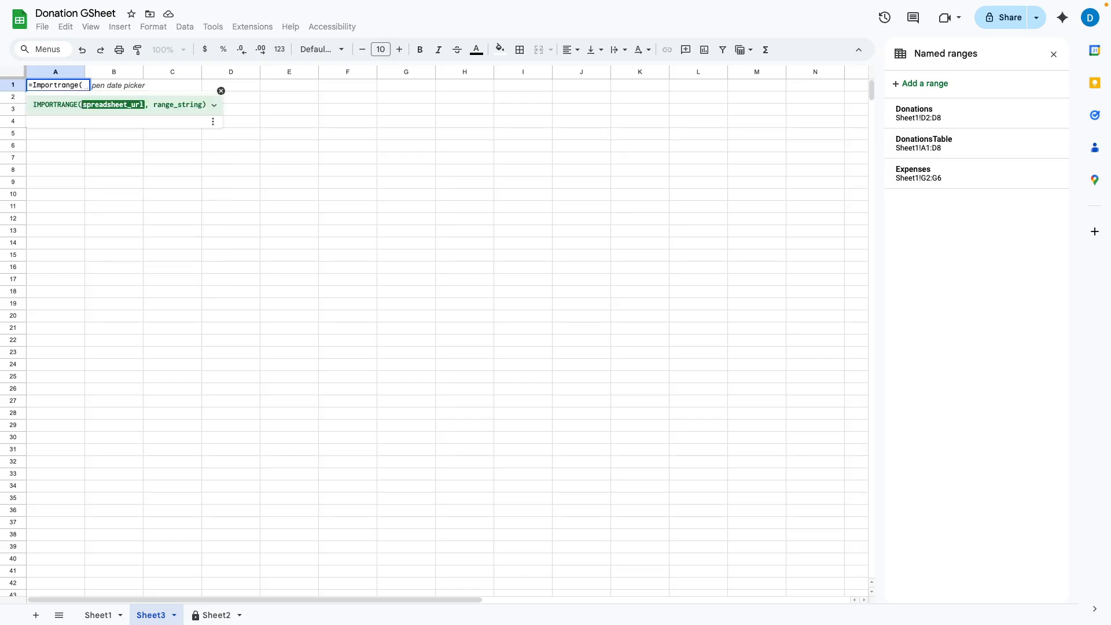
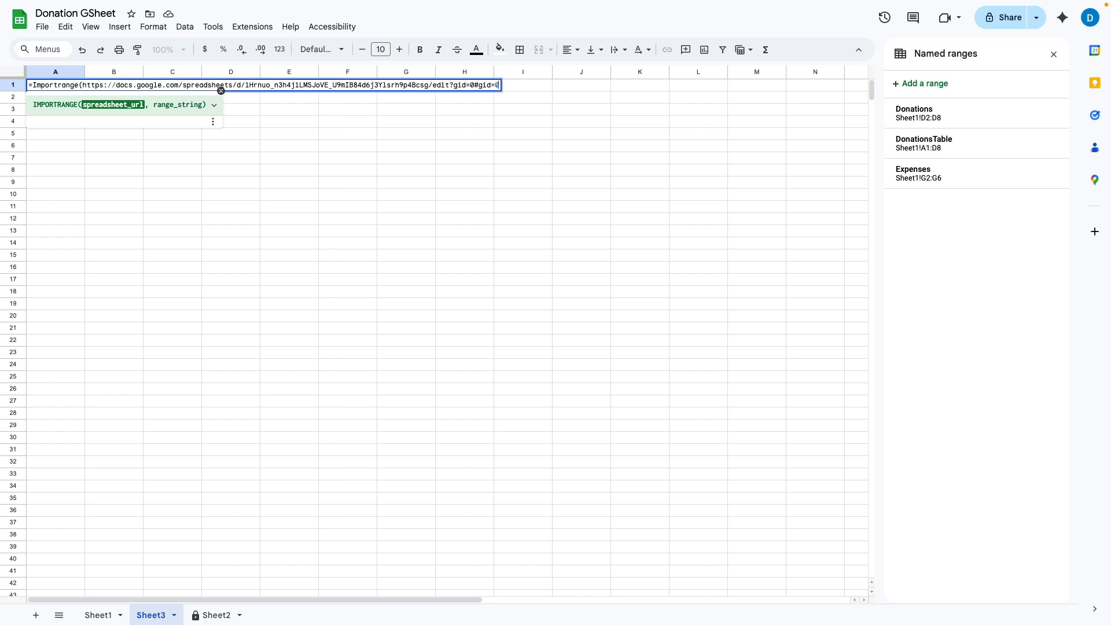
pyautogui.click(82, 86)
pyautogui.write('"')
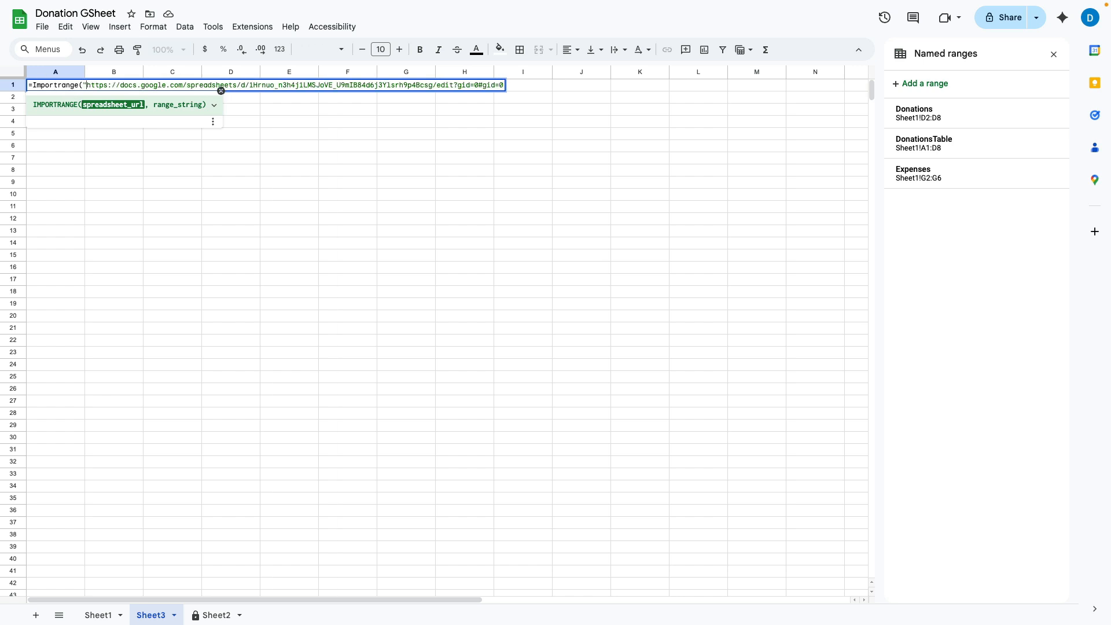
pyautogui.click(508, 85)
pyautogui.write('","Donations')
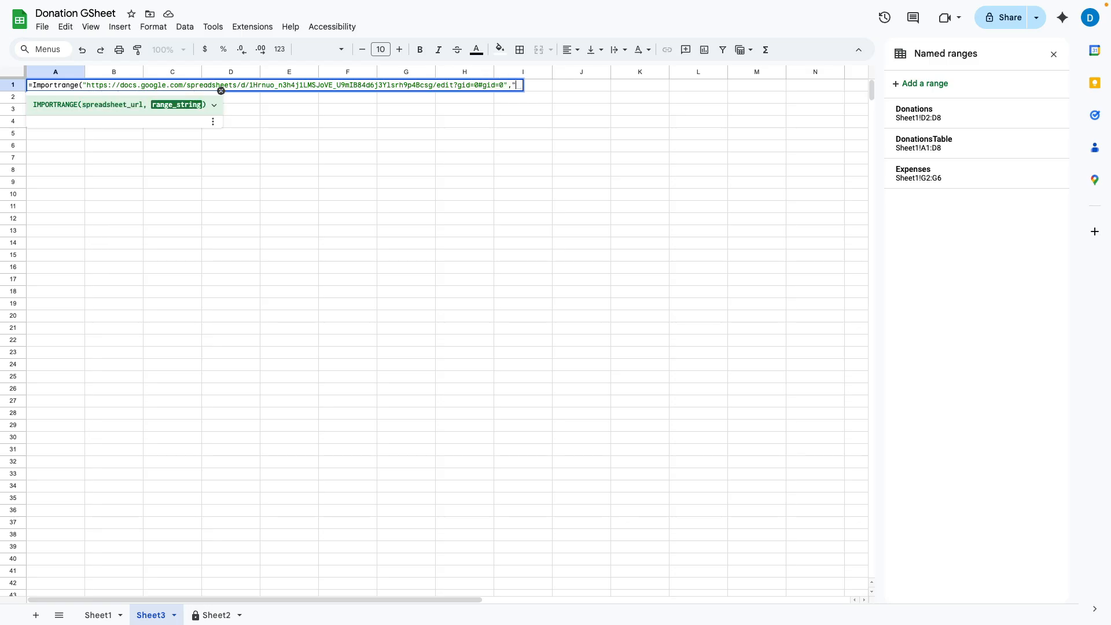
pyautogui.write('Table")')
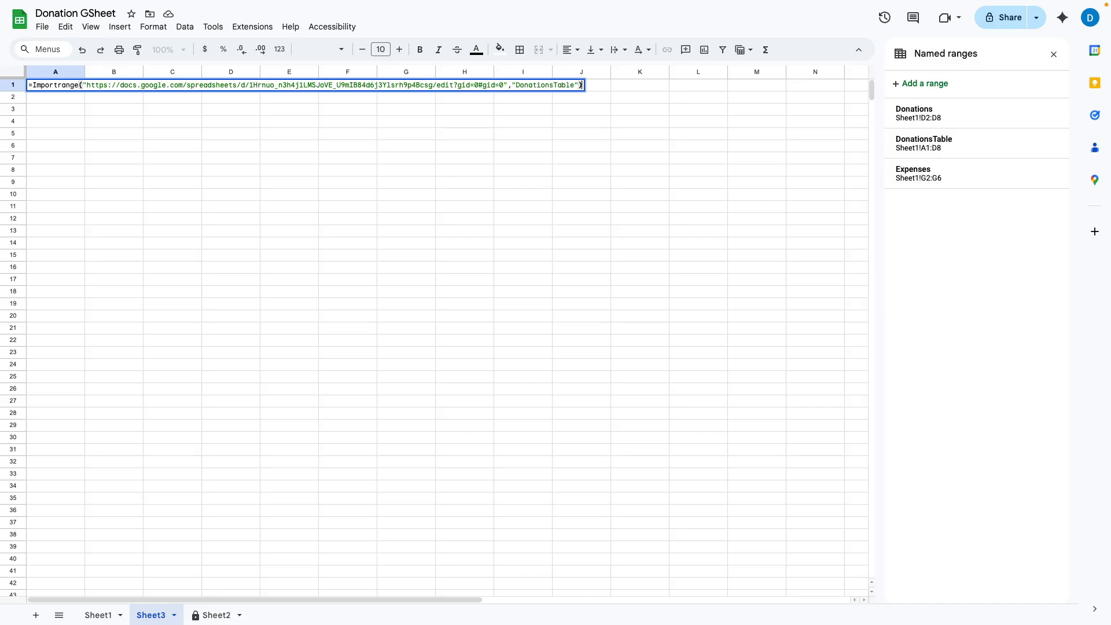
pyautogui.press('Return')
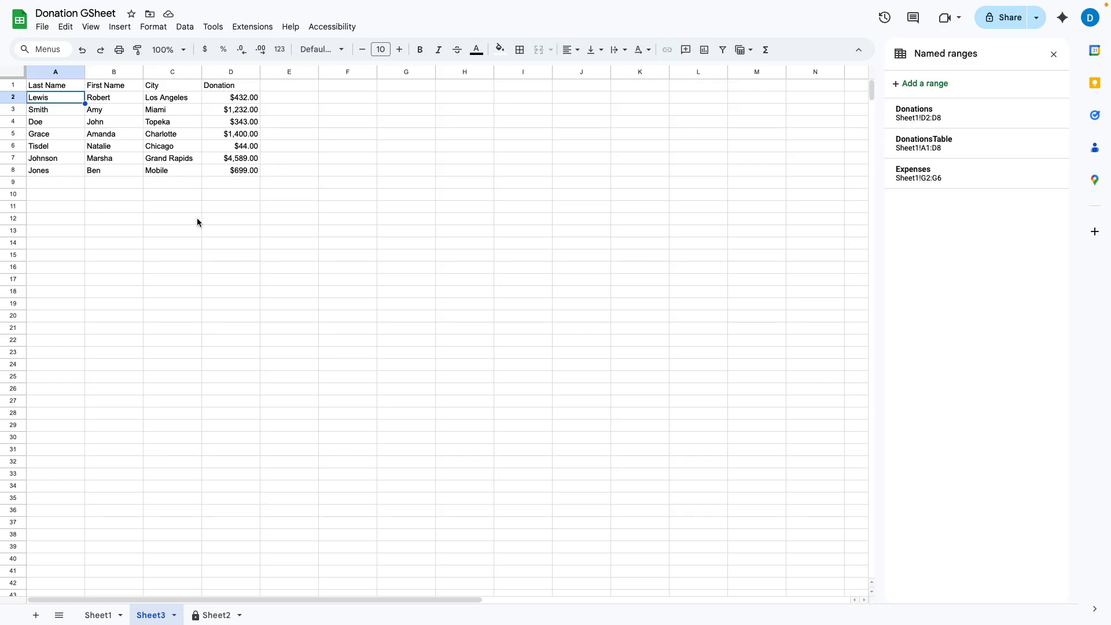
pyautogui.click(110, 613)
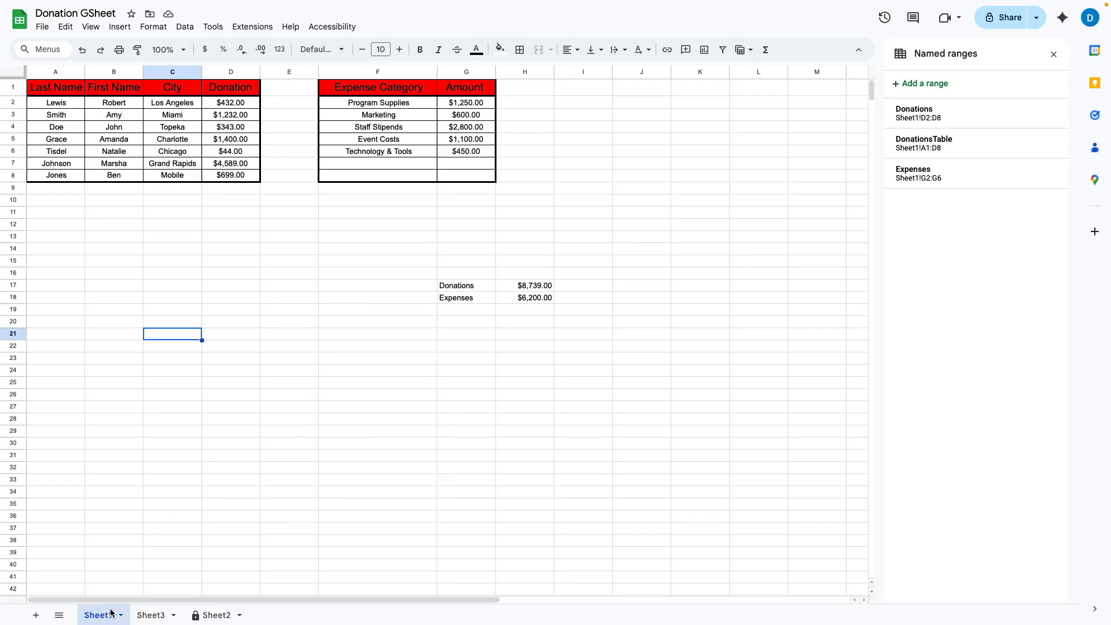
# Step: Select A1 on Sheet1, then show the imported donor table on Sheet3
pyautogui.click(53, 87)
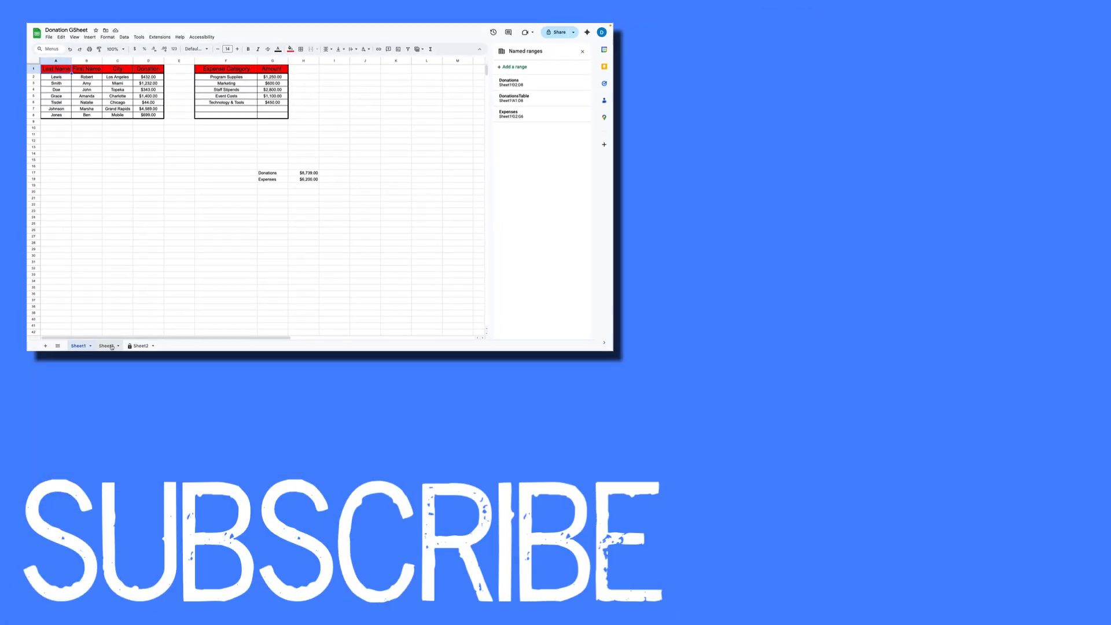
pyautogui.click(107, 345)
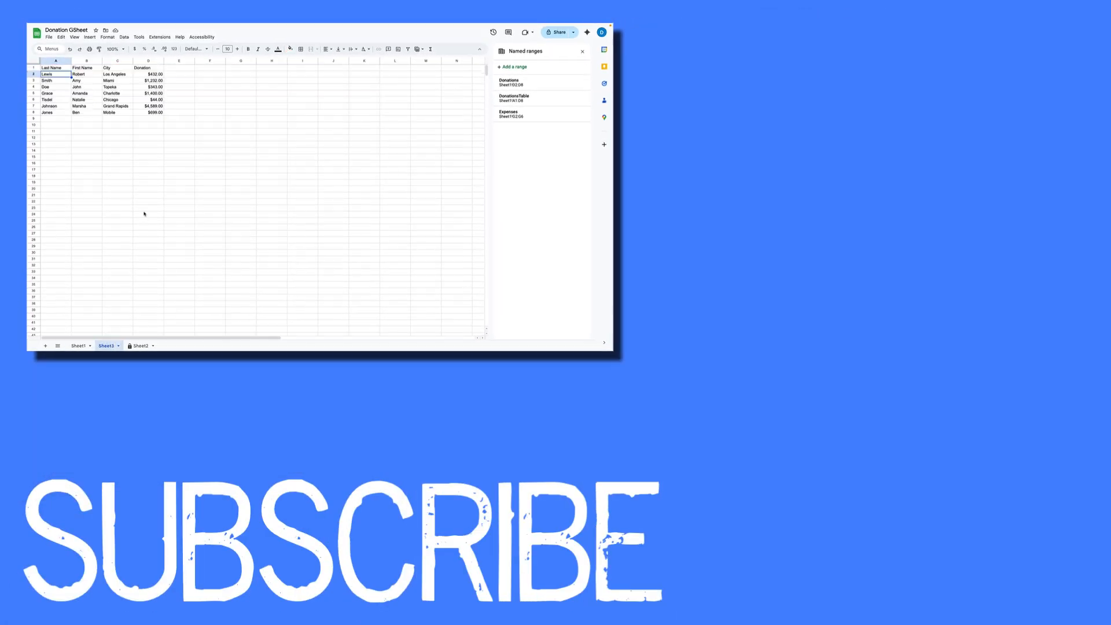